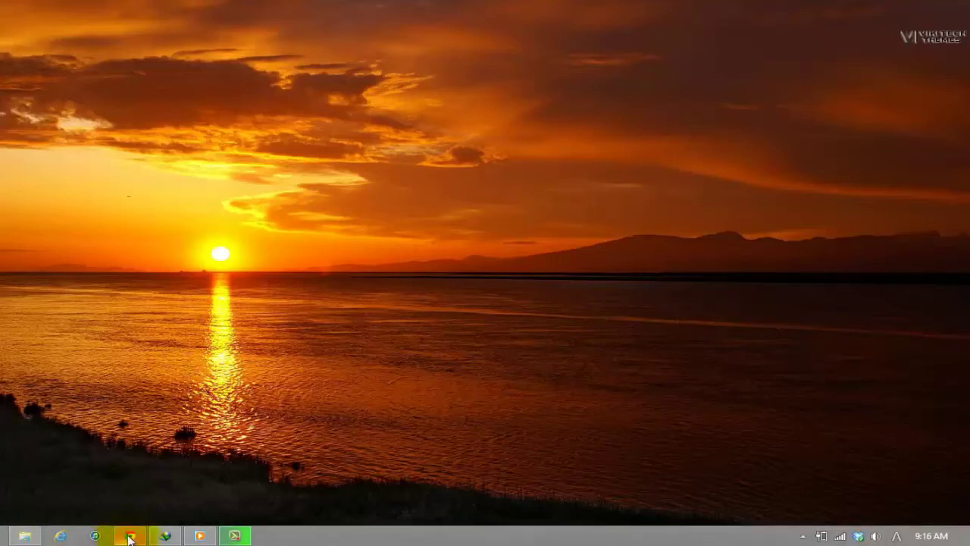
Step: Run setup.exe from the inner ERMS114 folder and approve the Easy Rabbitry installation
{"action": "left_click", "coordinate": [22, 536]}
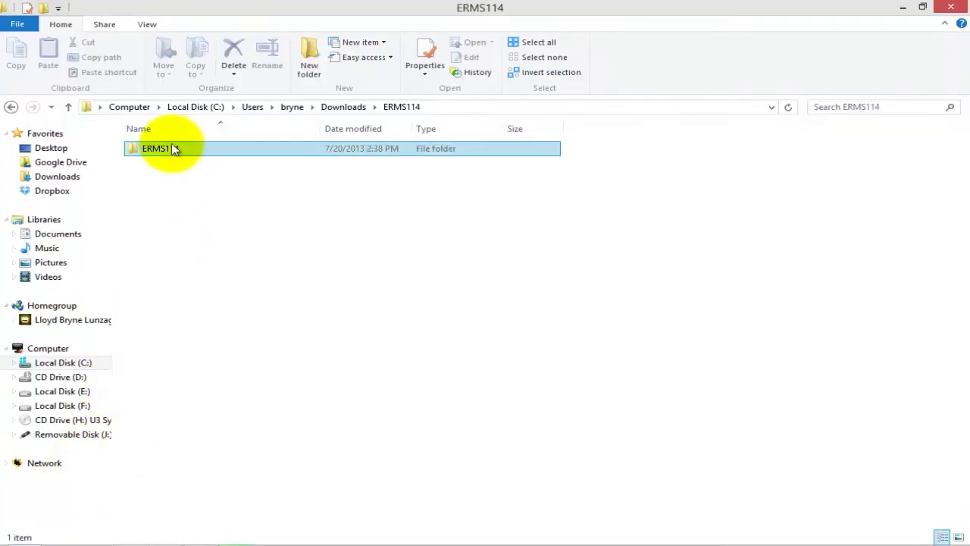
{"action": "double_click", "coordinate": [173, 148]}
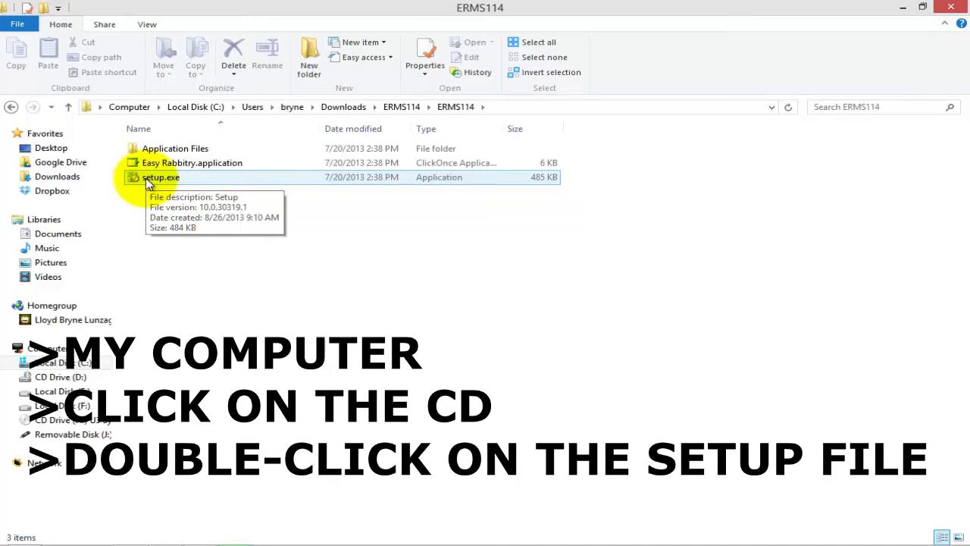
{"action": "double_click", "coordinate": [147, 180]}
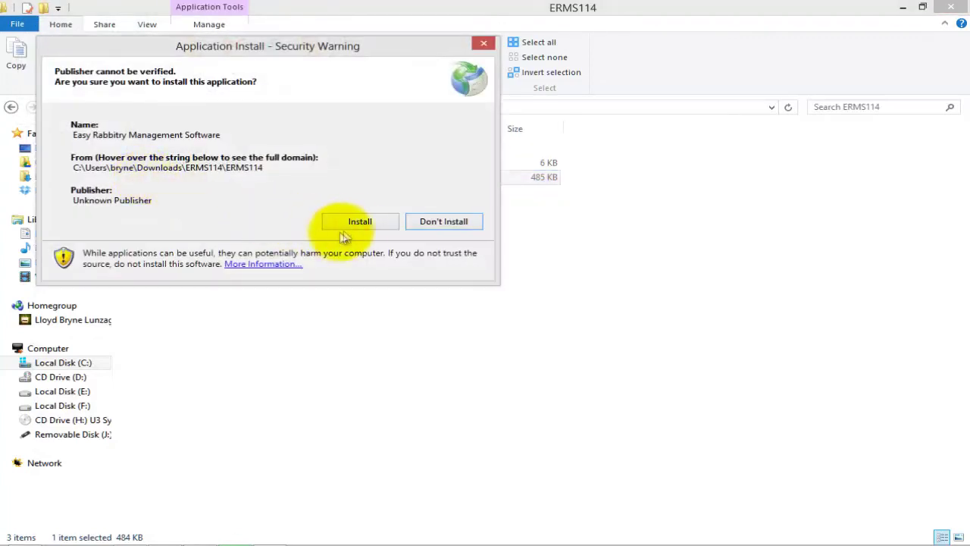
{"action": "left_click", "coordinate": [350, 226]}
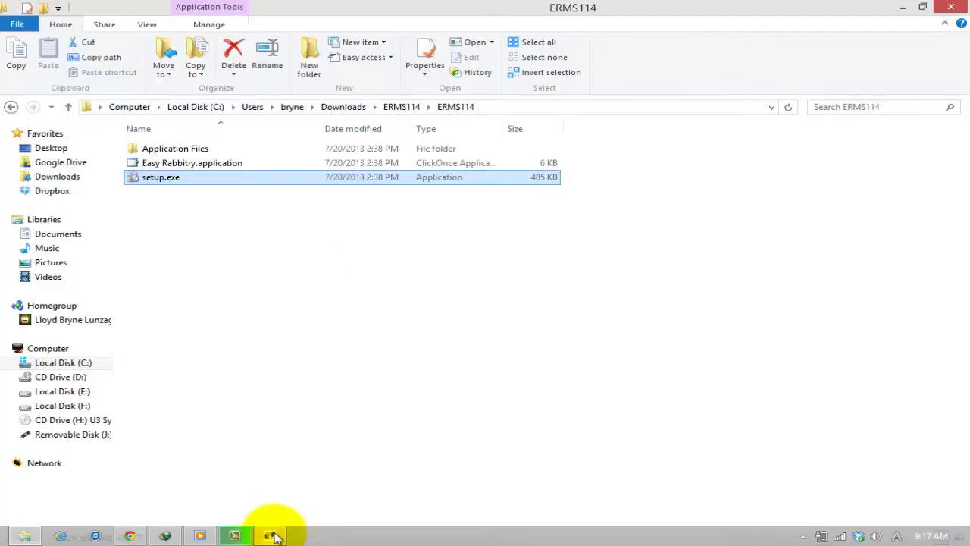
Step: Bring the Easy Rabbitry welcome window forward and nudge it slightly to the right
{"action": "mouse_move", "coordinate": [272, 534]}
{"action": "left_click", "coordinate": [292, 485]}
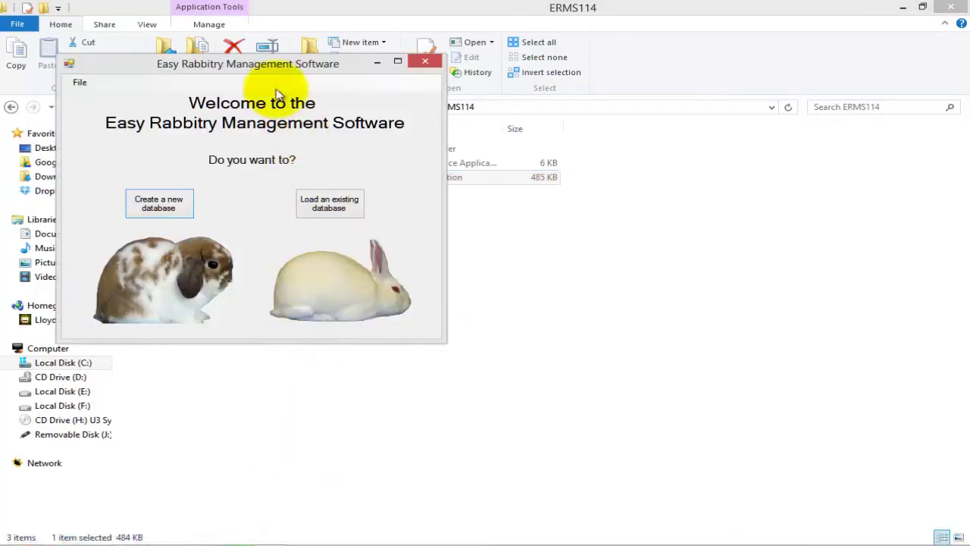
{"action": "left_click_drag", "start_coordinate": [282, 65], "coordinate": [292, 64]}
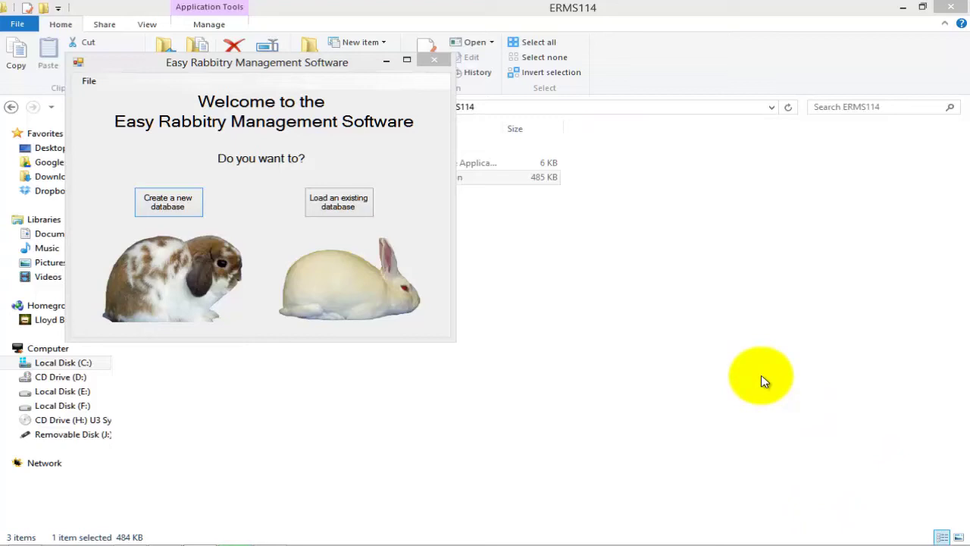
{"action": "mouse_move", "coordinate": [964, 6]}
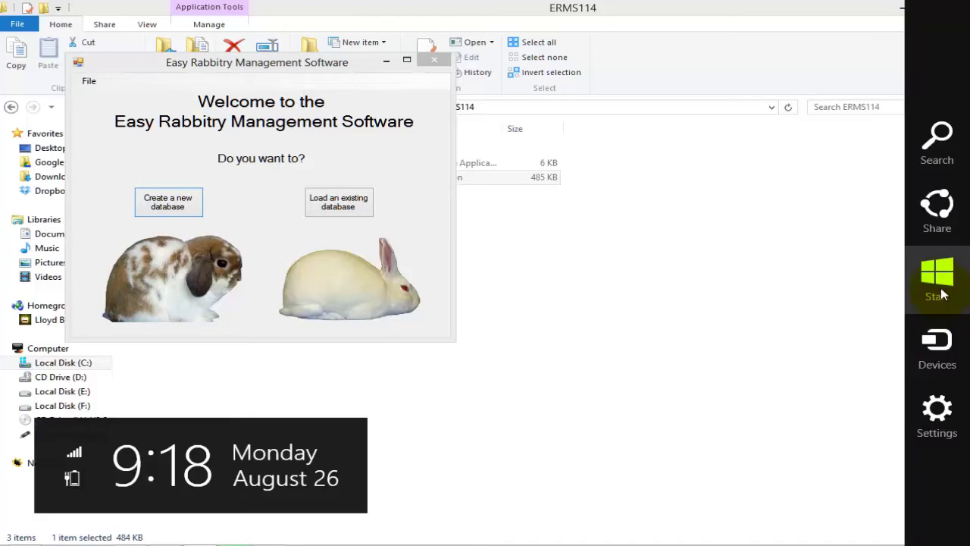
{"action": "left_click", "coordinate": [940, 291]}
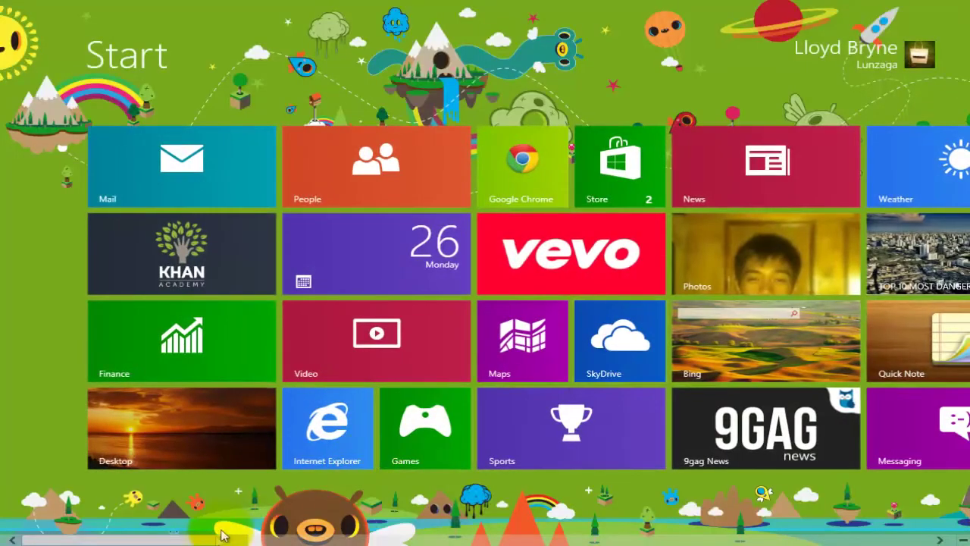
{"action": "scroll", "coordinate": [222, 536], "scroll_direction": "down", "scroll_amount": 10}
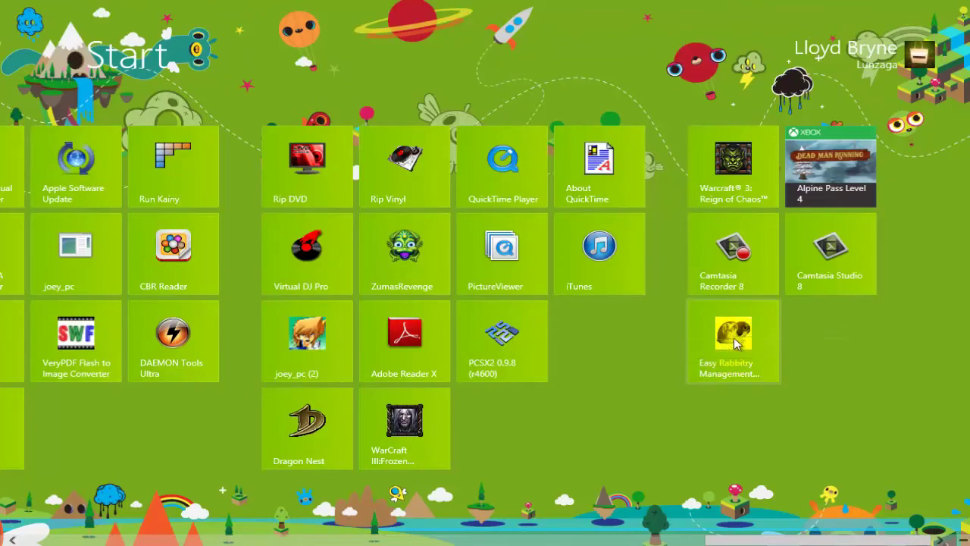
{"action": "left_click", "coordinate": [734, 341]}
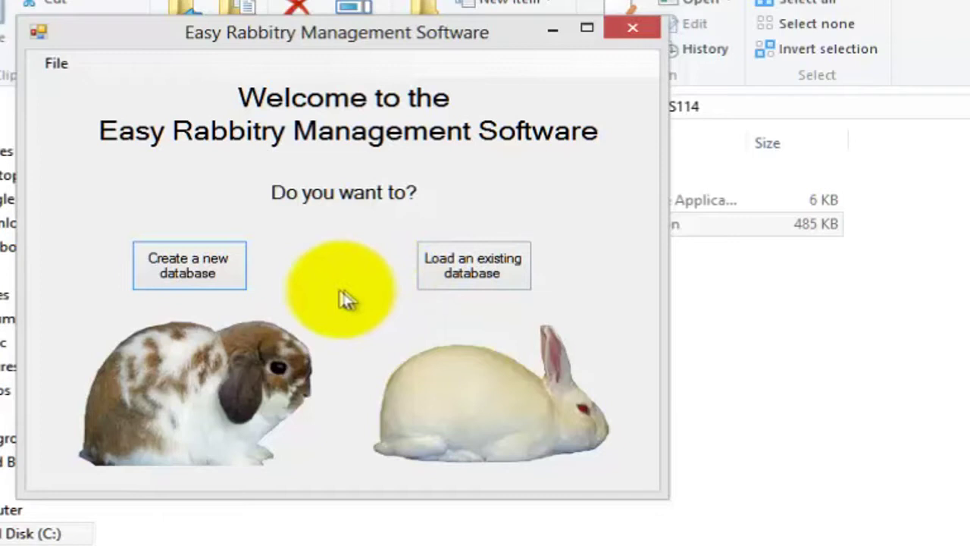
Step: Create a new database and name it 'ABC Rabbitry'
{"action": "left_click", "coordinate": [191, 273]}
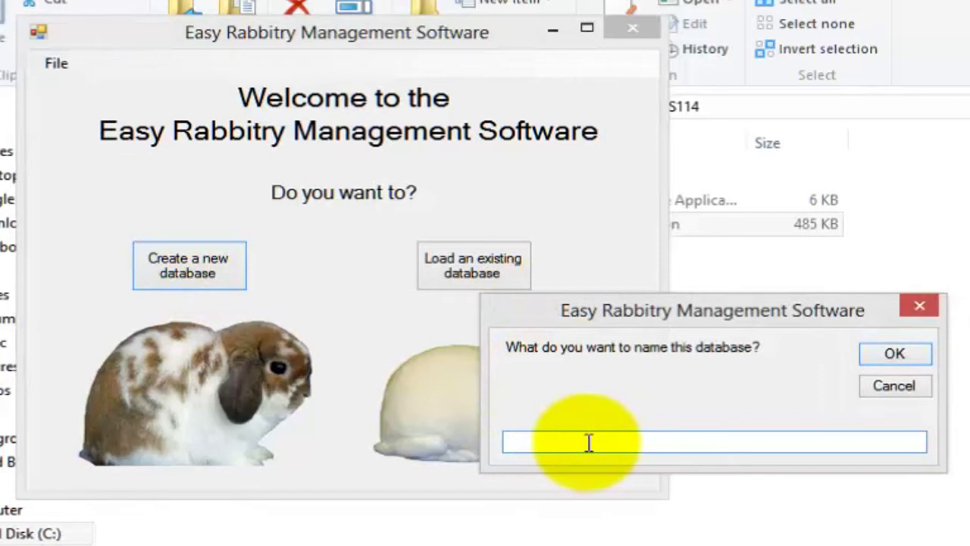
{"action": "type", "text": "ABC Rabbitry"}
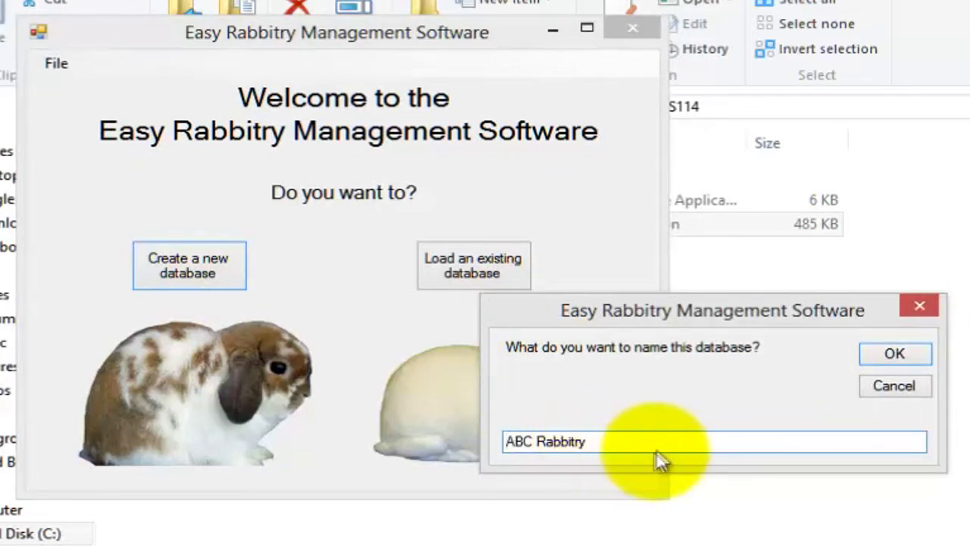
{"action": "left_click", "coordinate": [890, 354]}
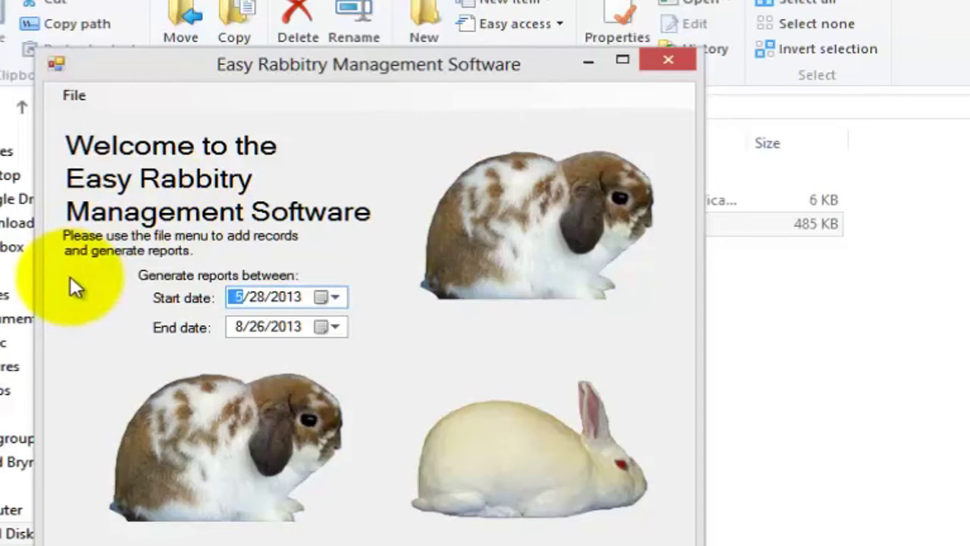
Step: Show the File menu's record, report and backup commands
{"action": "left_click", "coordinate": [77, 94]}
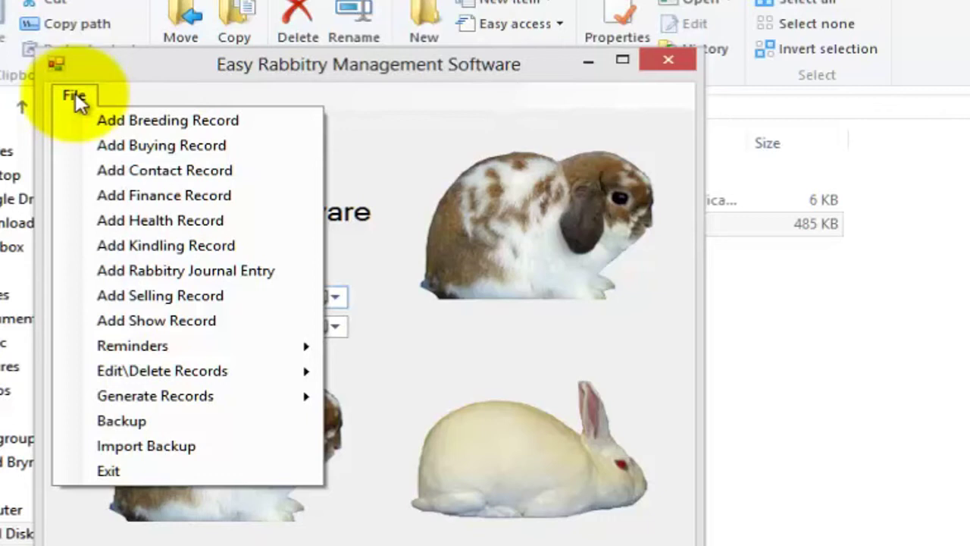
Step: Add a 1/7/2013 breeding record: doe John, bred to Amy, with notes 'notes'
{"action": "left_click", "coordinate": [183, 122]}
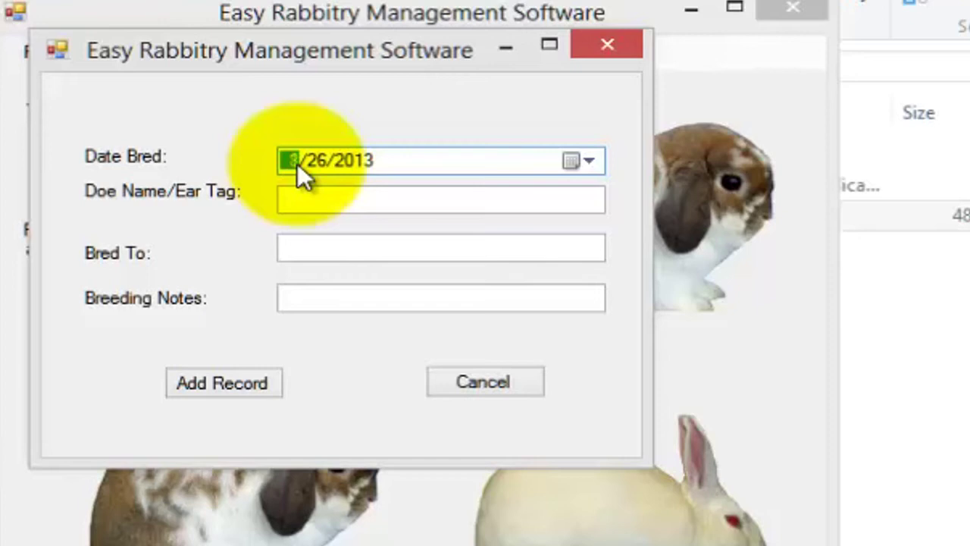
{"action": "left_click", "coordinate": [323, 209]}
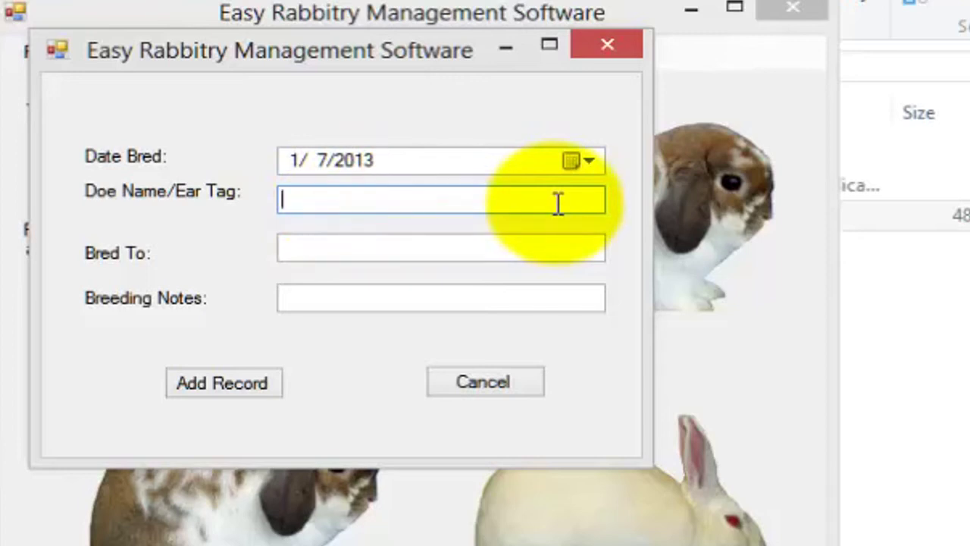
{"action": "type", "text": "John"}
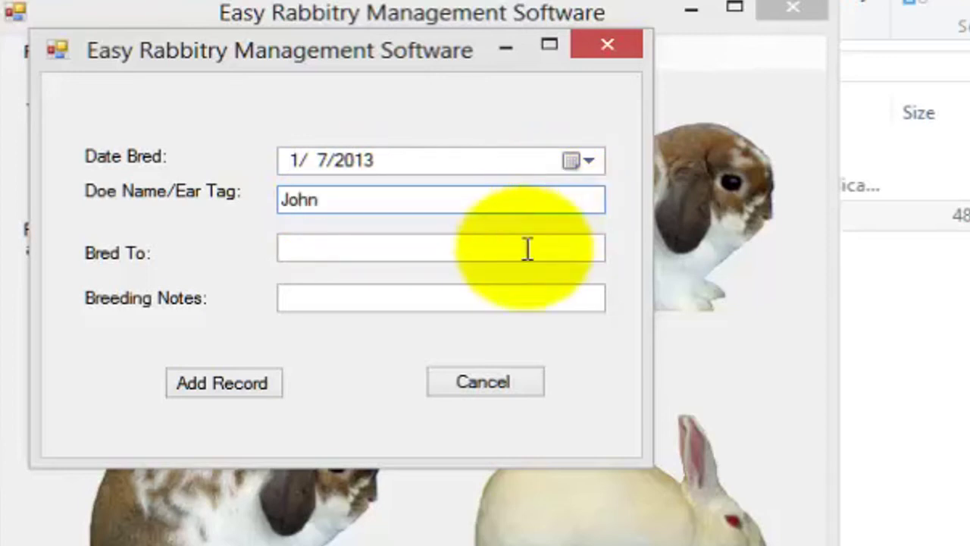
{"action": "left_click", "coordinate": [529, 249]}
{"action": "type", "text": "Amy"}
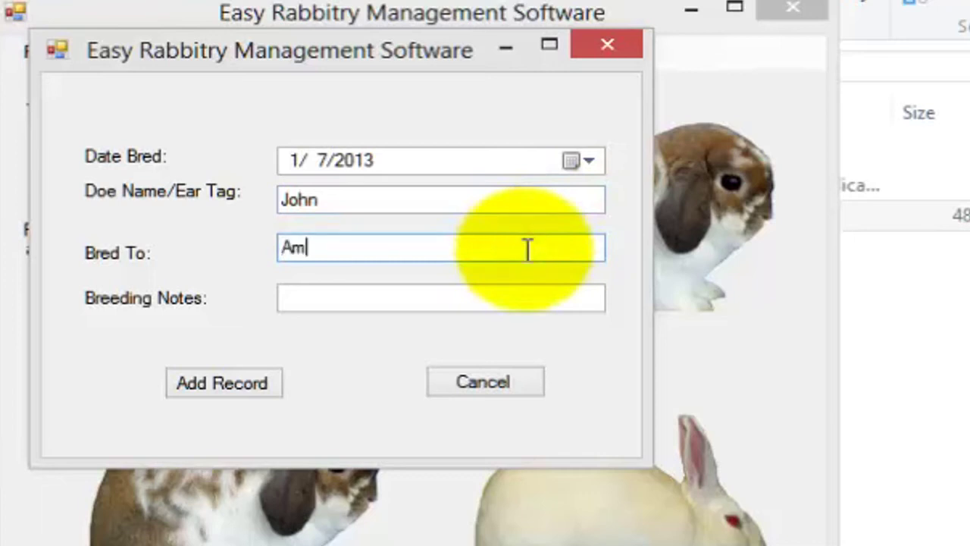
{"action": "left_click", "coordinate": [425, 295]}
{"action": "type", "text": "notes"}
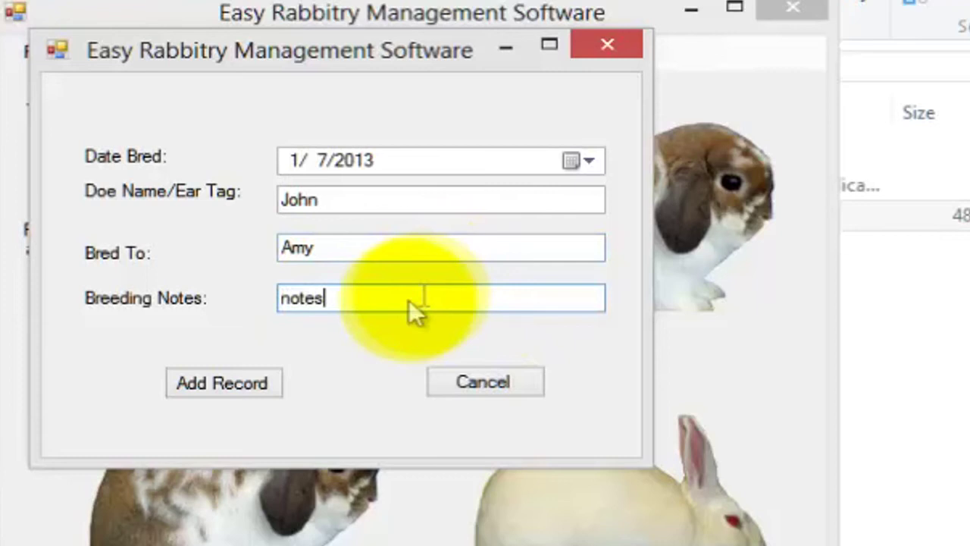
{"action": "left_click", "coordinate": [224, 382]}
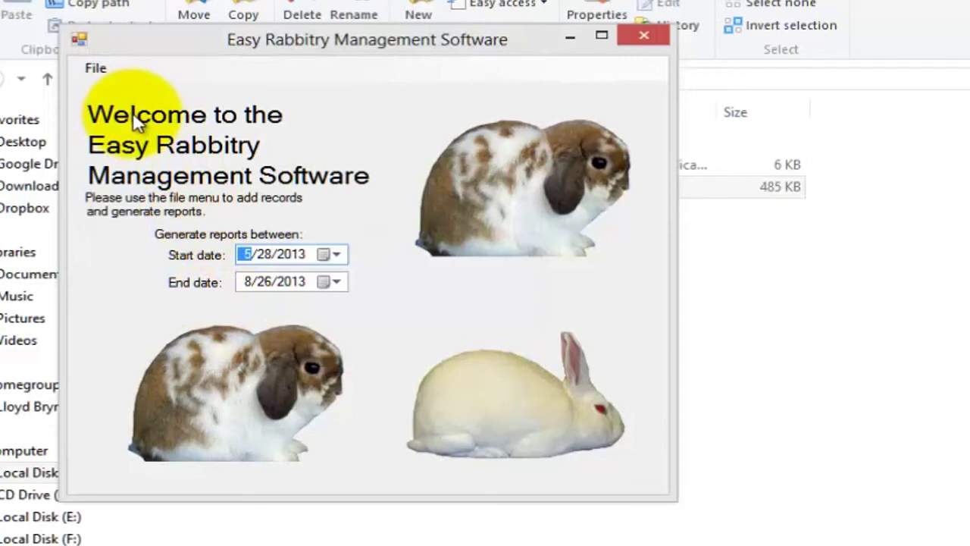
{"action": "left_click", "coordinate": [95, 70]}
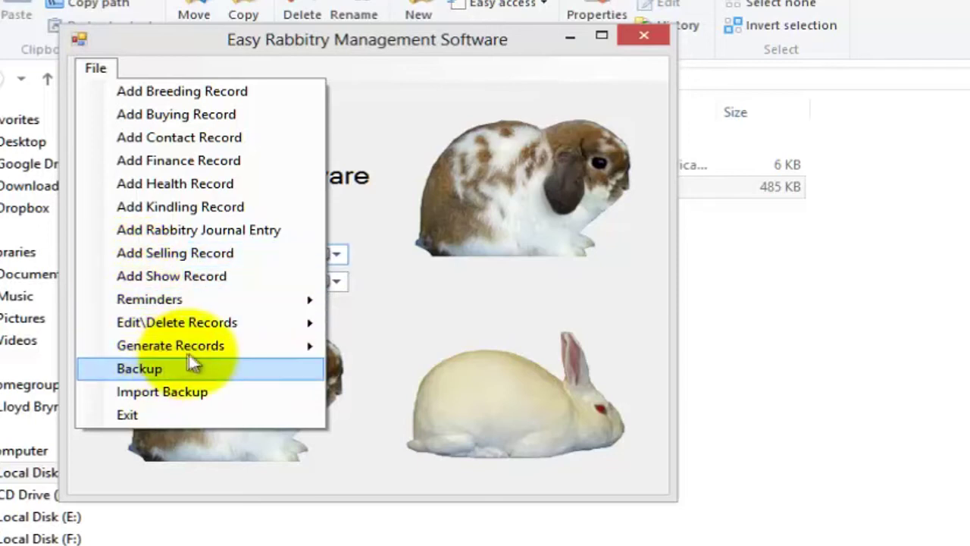
{"action": "mouse_move", "coordinate": [281, 350]}
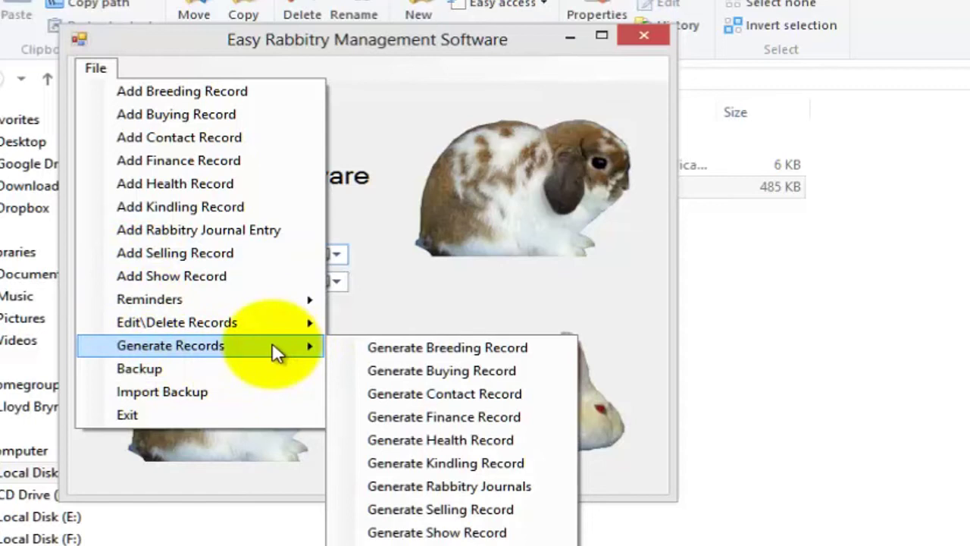
{"action": "left_click", "coordinate": [481, 279]}
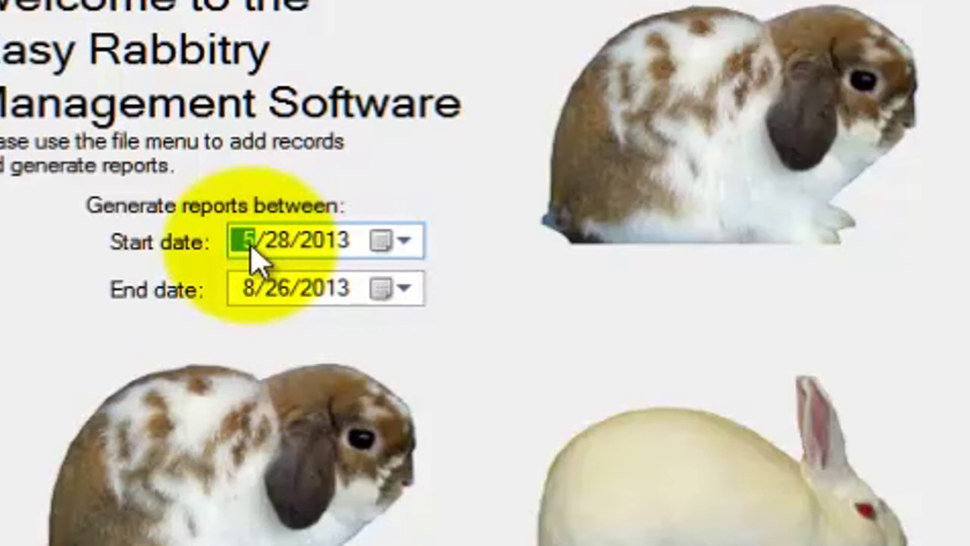
Step: Set the report start date to 1/1/2013 and enter 1231 into the end date
{"action": "key", "text": "Right"}
{"action": "type", "text": "1"}
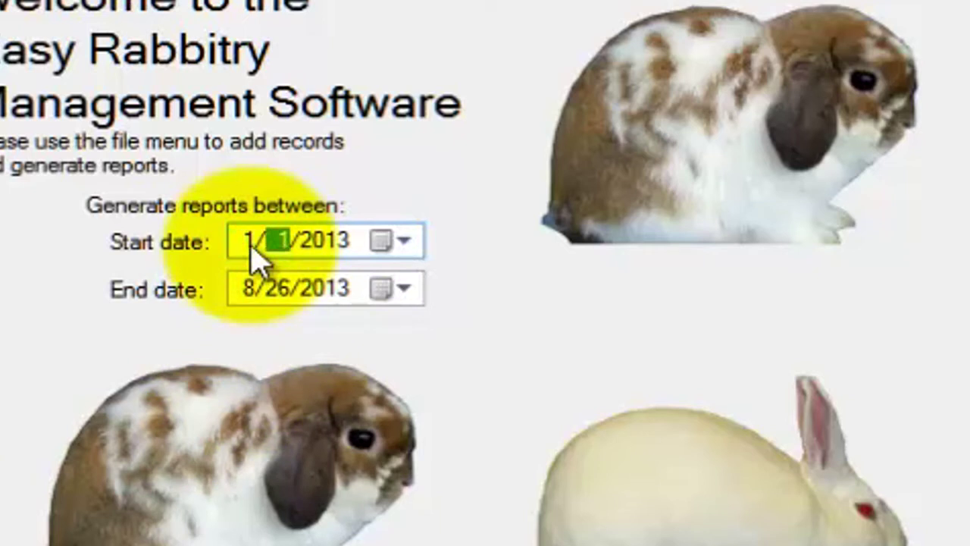
{"action": "left_click", "coordinate": [246, 292]}
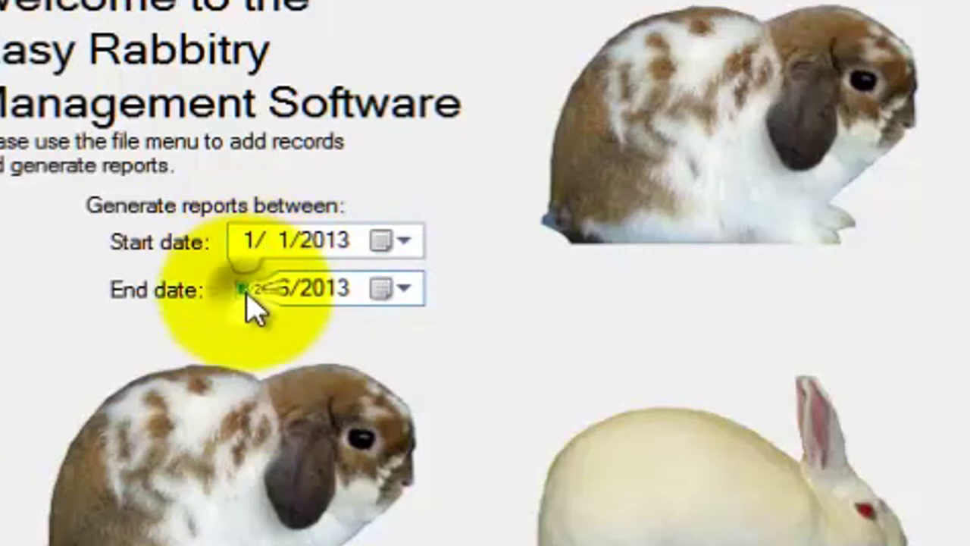
{"action": "type", "text": "1231"}
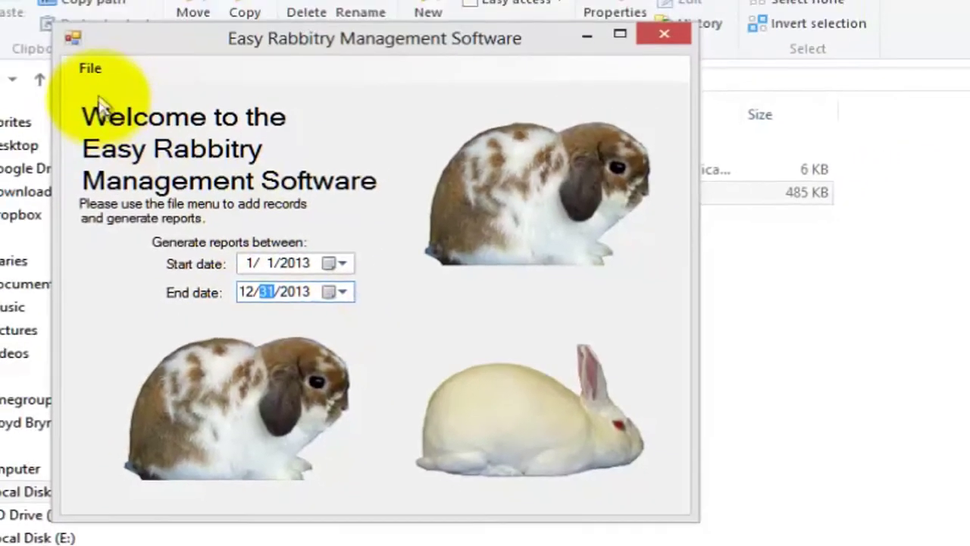
Step: Generate the Breeding Record report for 1/1/2013–12/31/2013, showing the 1/7/2013 entry
{"action": "left_click", "coordinate": [97, 76]}
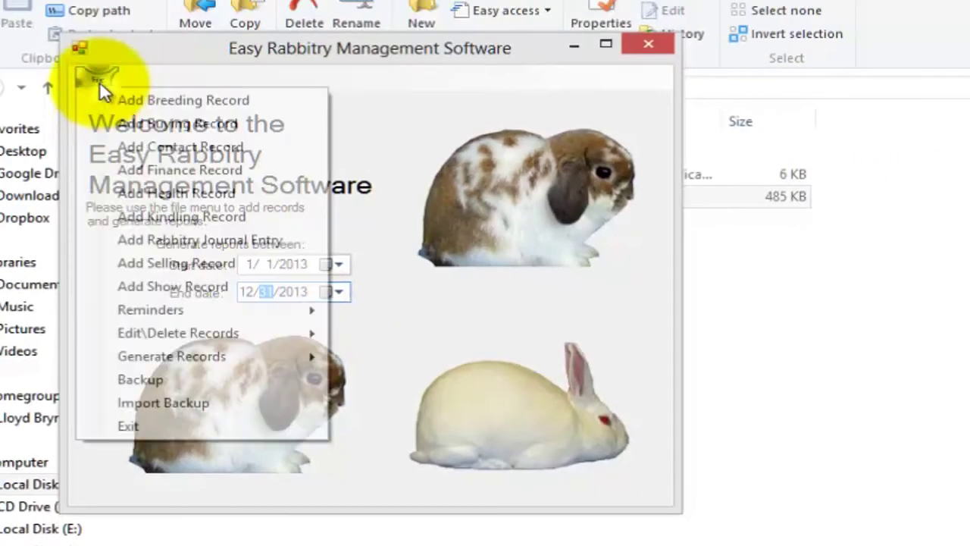
{"action": "mouse_move", "coordinate": [334, 357]}
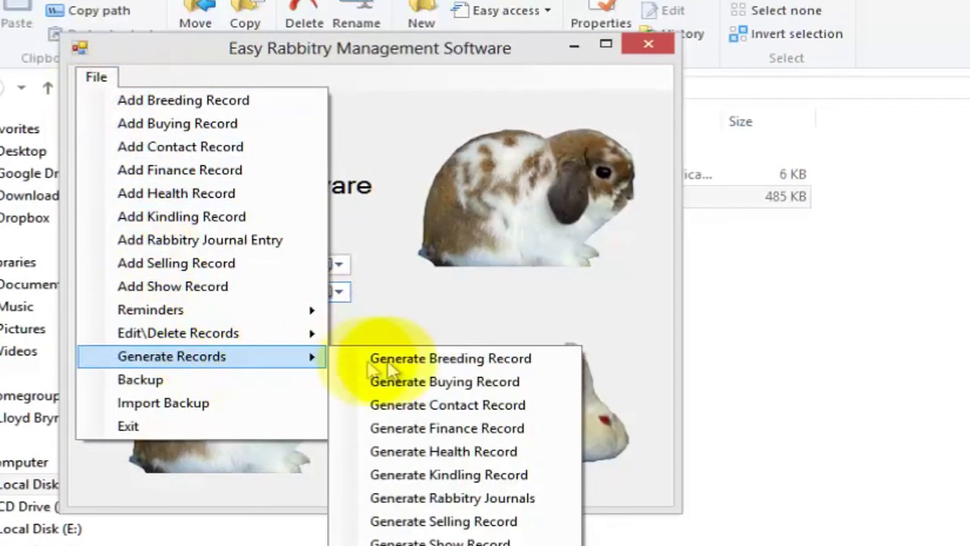
{"action": "left_click", "coordinate": [434, 359]}
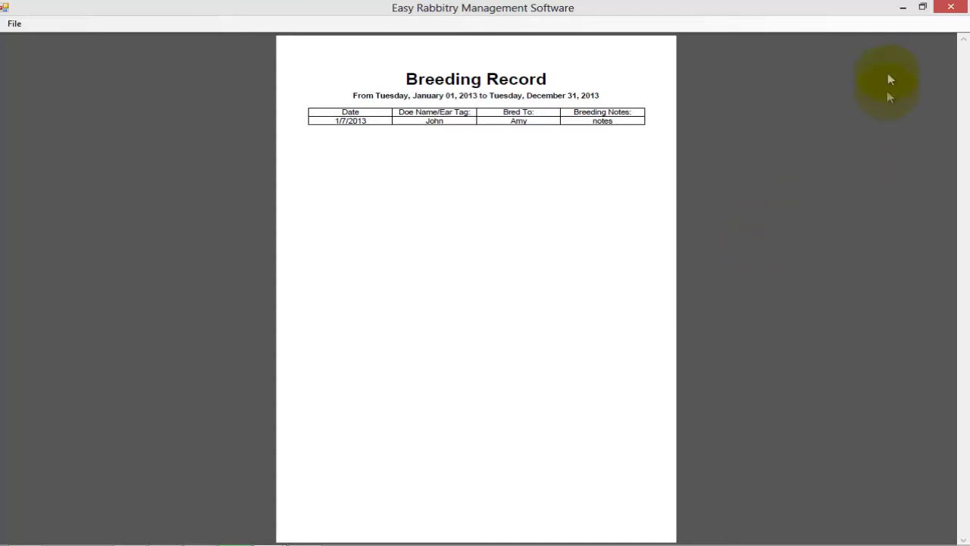
Step: Close the breeding report and open Edit Breeding Records
{"action": "left_click", "coordinate": [949, 9]}
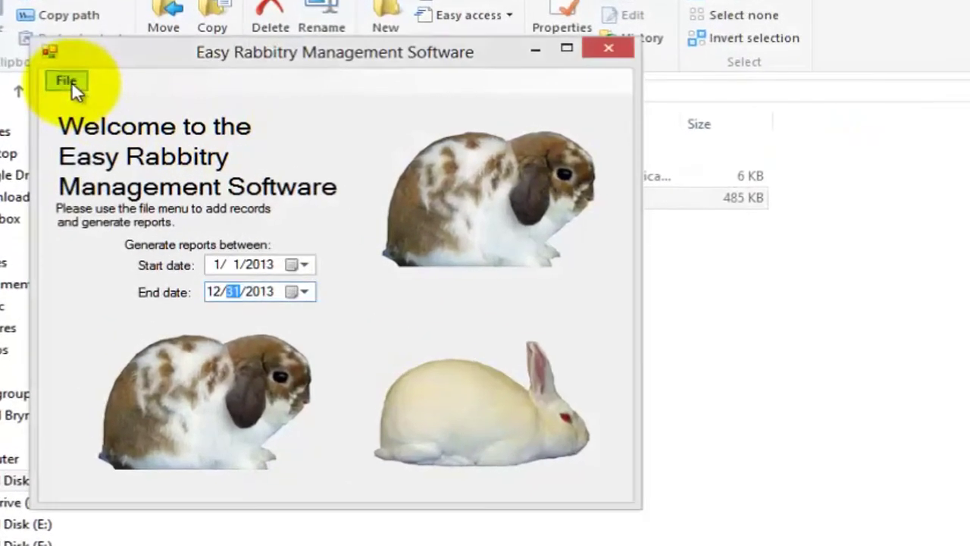
{"action": "left_click", "coordinate": [72, 81]}
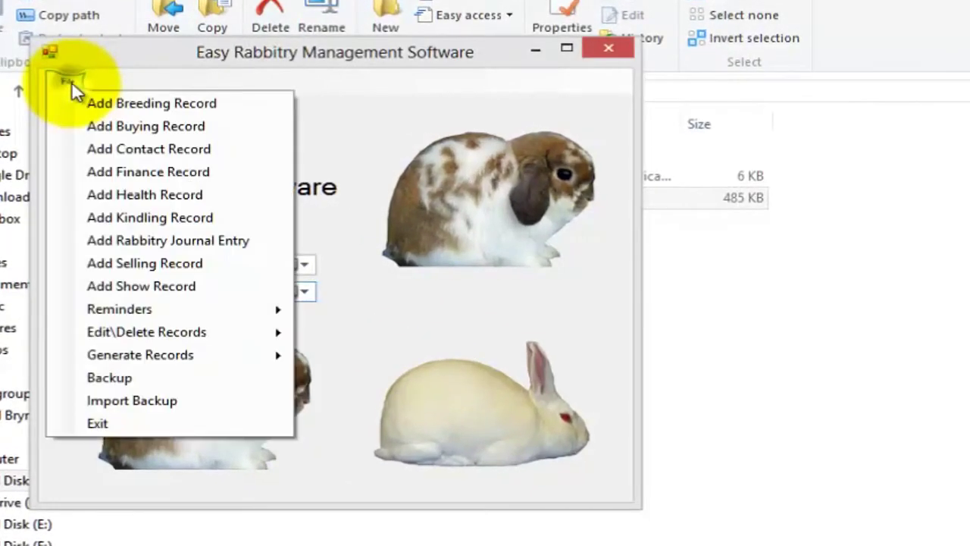
{"action": "mouse_move", "coordinate": [219, 332]}
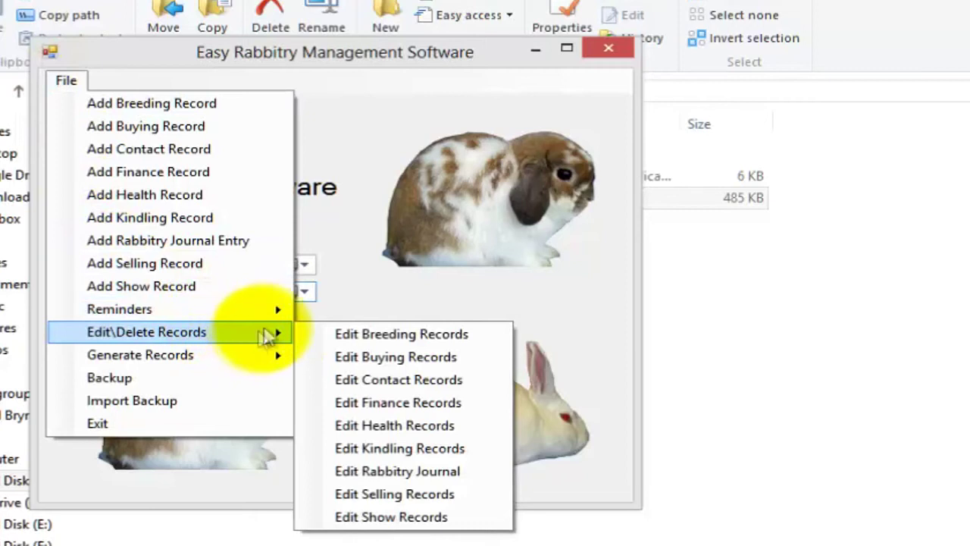
{"action": "left_click", "coordinate": [458, 334]}
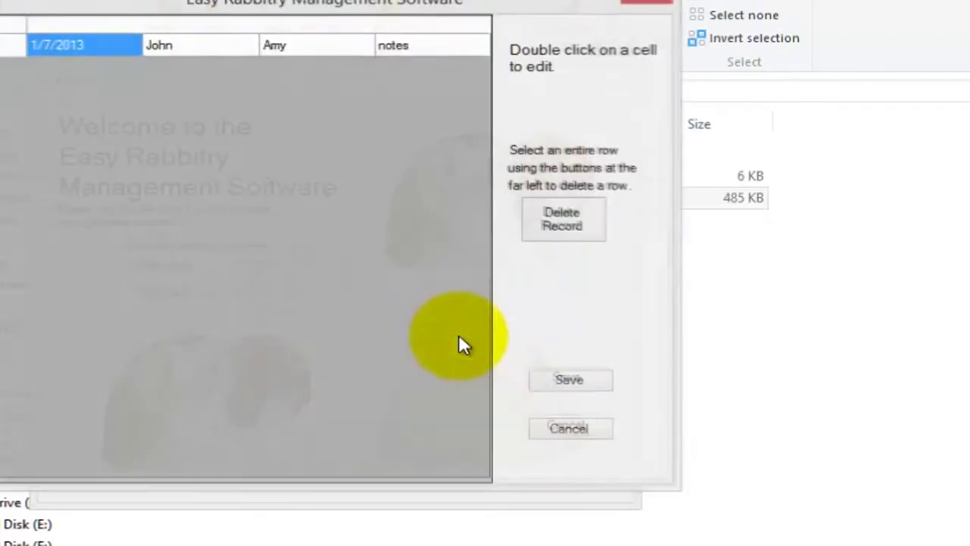
Step: Inspect the 1/7/2013 record's date, doe name, bred-to and notes cells
{"action": "left_click", "coordinate": [221, 47]}
{"action": "left_click", "coordinate": [318, 47]}
{"action": "left_click", "coordinate": [397, 47]}
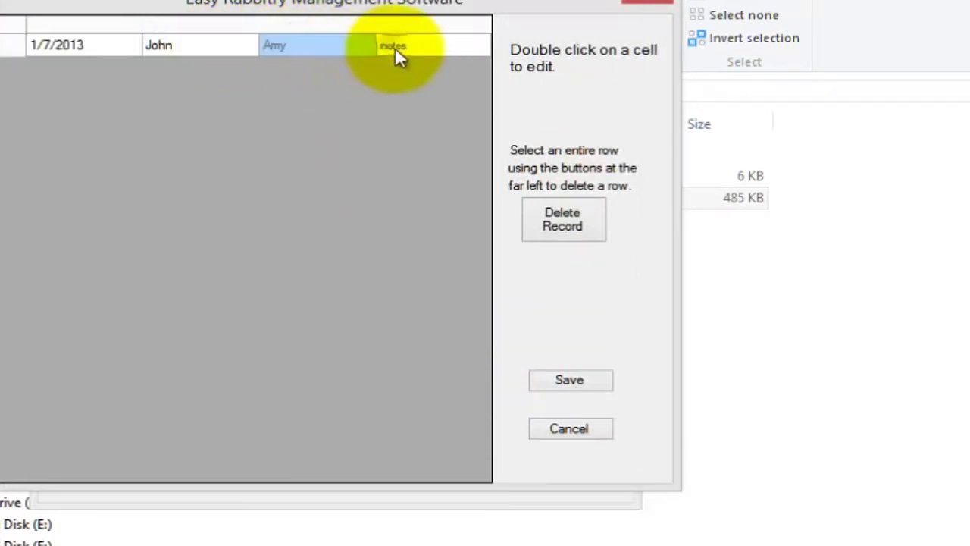
{"action": "left_click", "coordinate": [189, 49]}
{"action": "left_click", "coordinate": [81, 48]}
{"action": "left_click", "coordinate": [177, 52]}
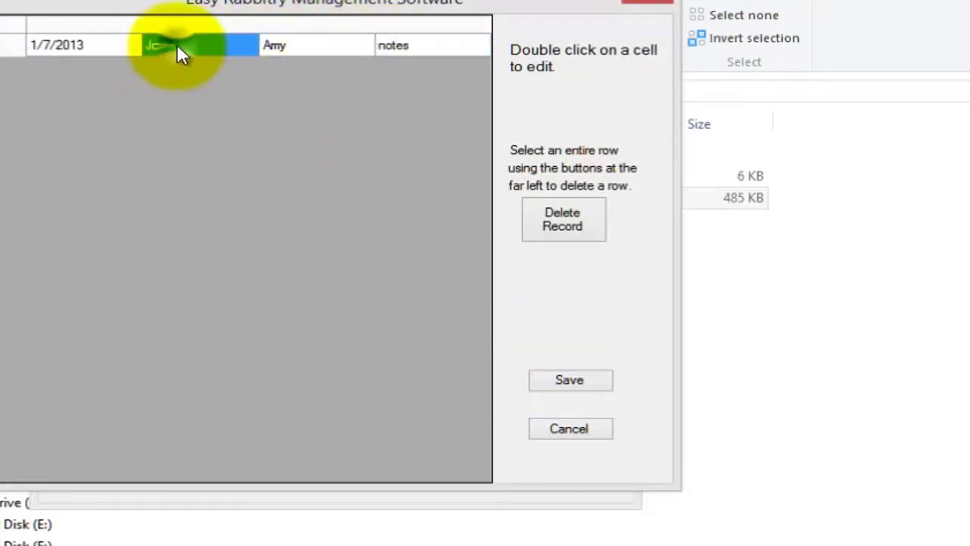
{"action": "double_click", "coordinate": [161, 45]}
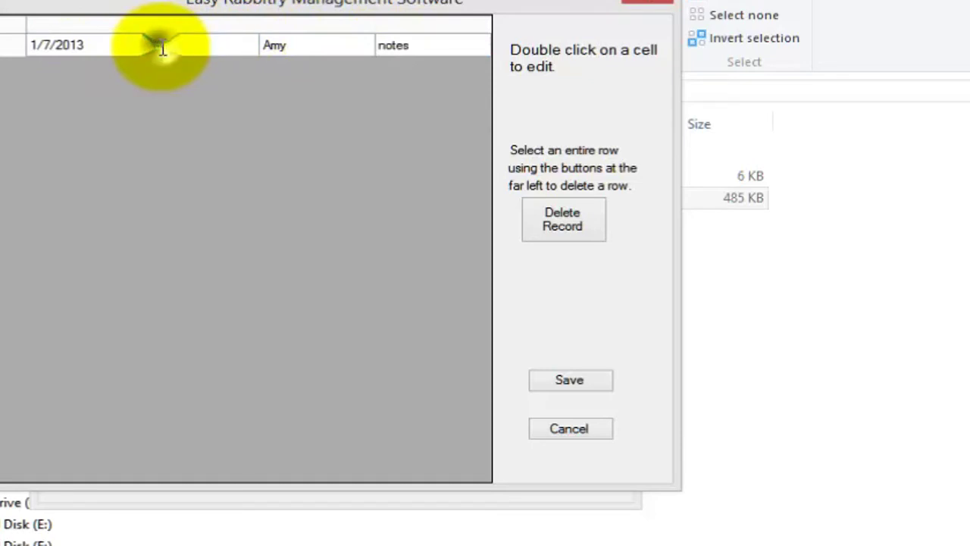
{"action": "left_click", "coordinate": [273, 47]}
{"action": "left_click", "coordinate": [273, 47]}
{"action": "left_click", "coordinate": [397, 47]}
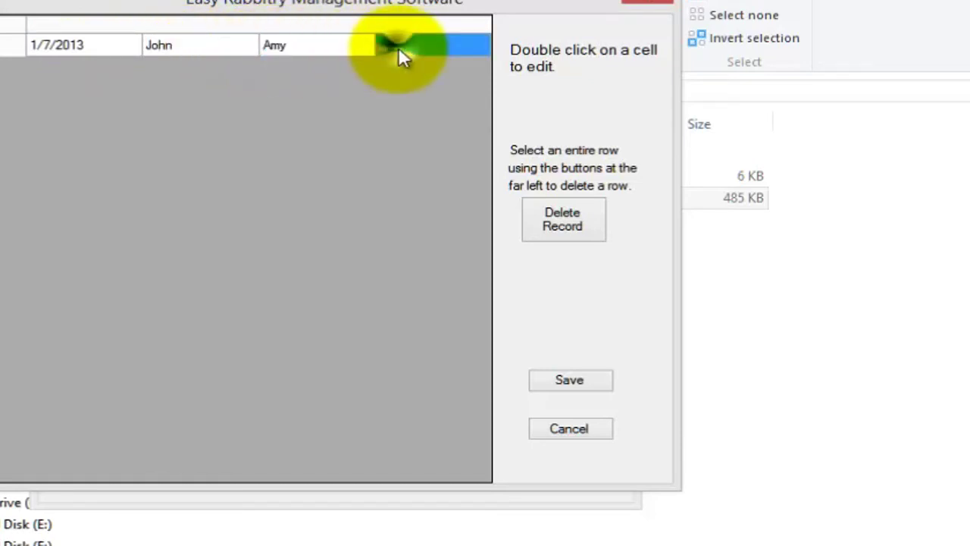
{"action": "left_click", "coordinate": [398, 47]}
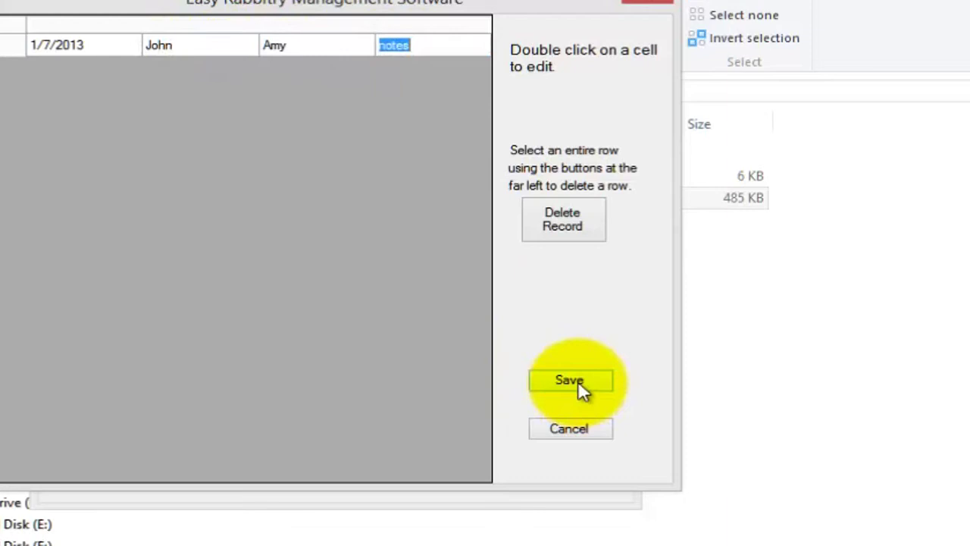
Step: Delete the whole 1/7/2013 breeding record row and save the change
{"action": "left_click", "coordinate": [6, 48]}
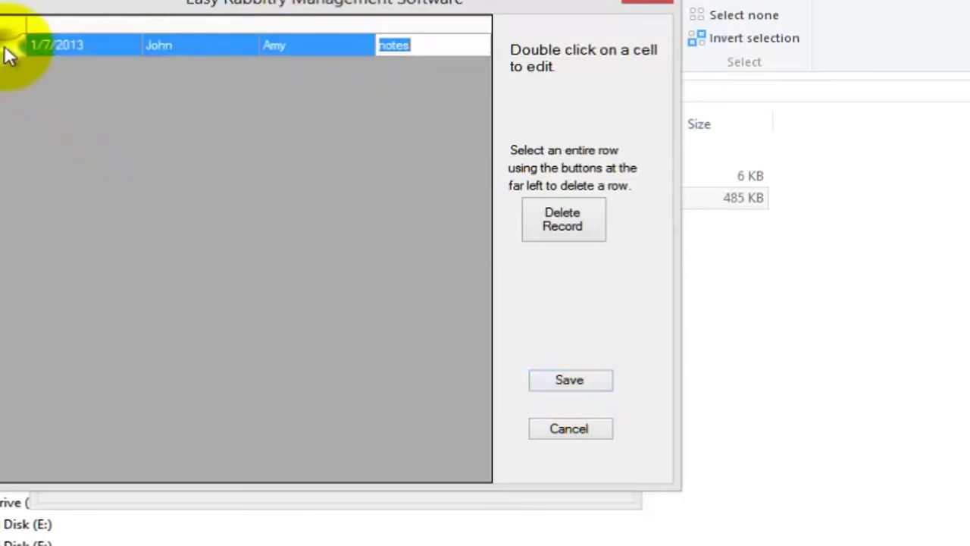
{"action": "left_click", "coordinate": [582, 222]}
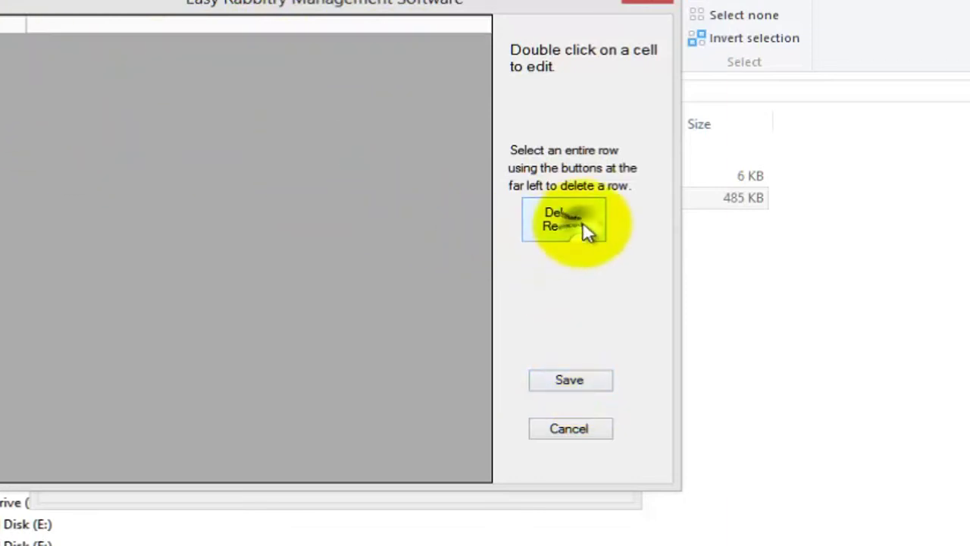
{"action": "left_click", "coordinate": [561, 379]}
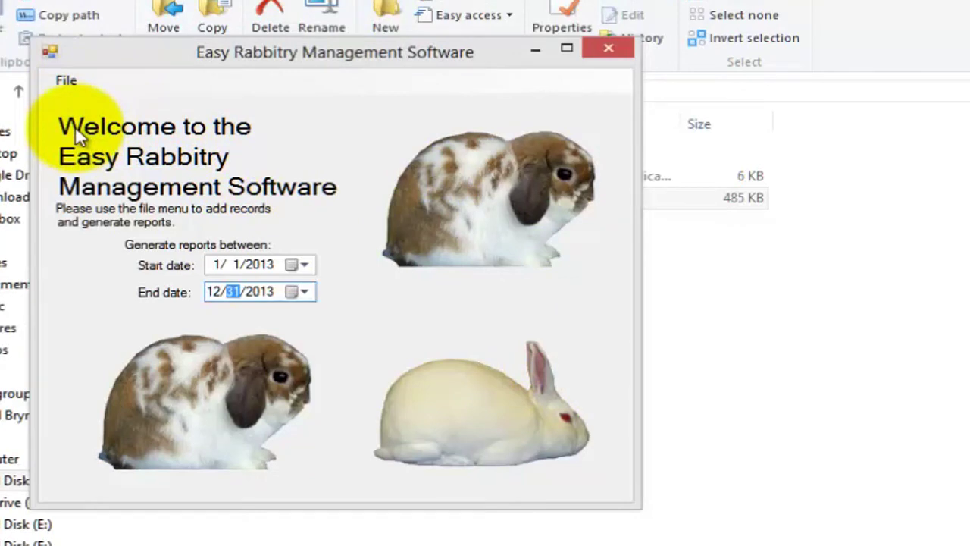
Step: Show the File menu with its Reminders submenu expanded
{"action": "left_click", "coordinate": [66, 81]}
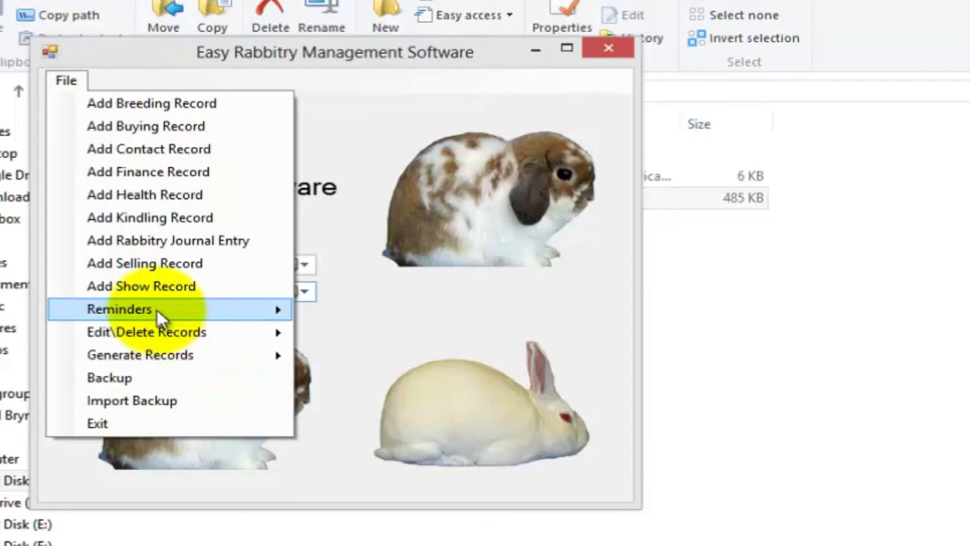
{"action": "mouse_move", "coordinate": [155, 306]}
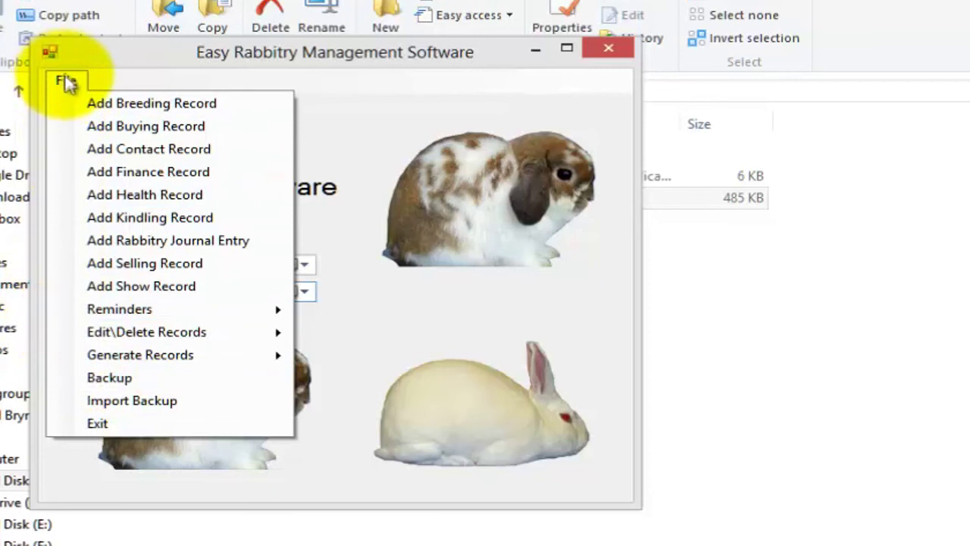
Step: Back up the database to Removable Disk (J:)
{"action": "left_click", "coordinate": [95, 376]}
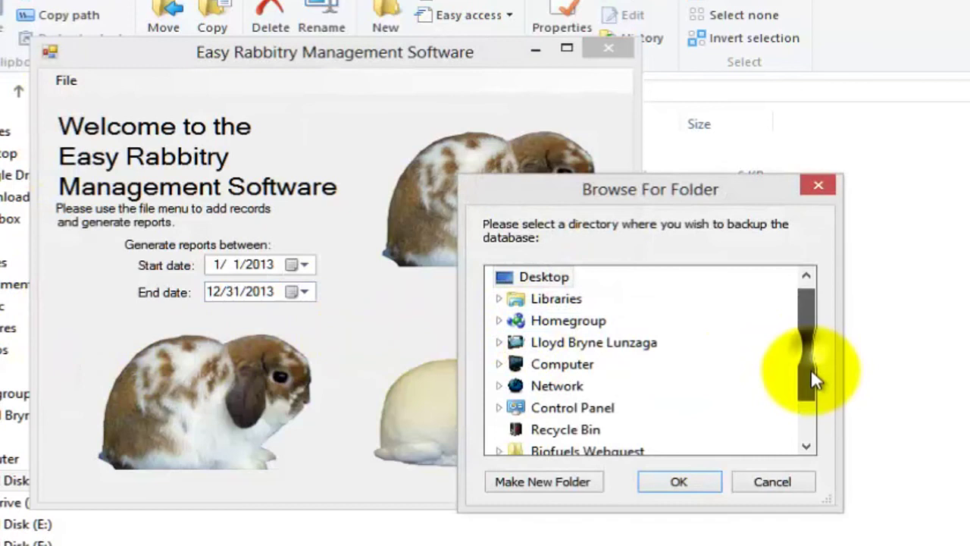
{"action": "left_click_drag", "start_coordinate": [811, 369], "coordinate": [810, 394]}
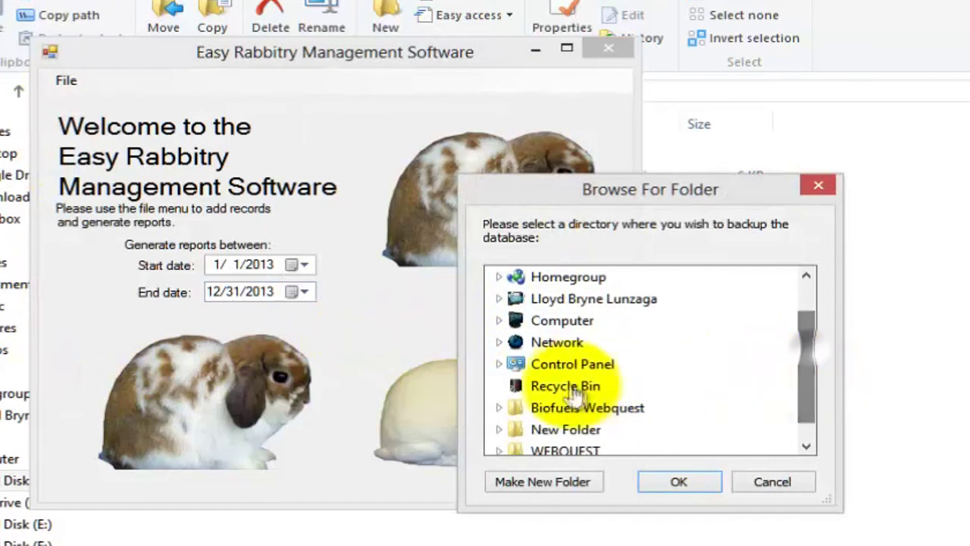
{"action": "left_click", "coordinate": [502, 322]}
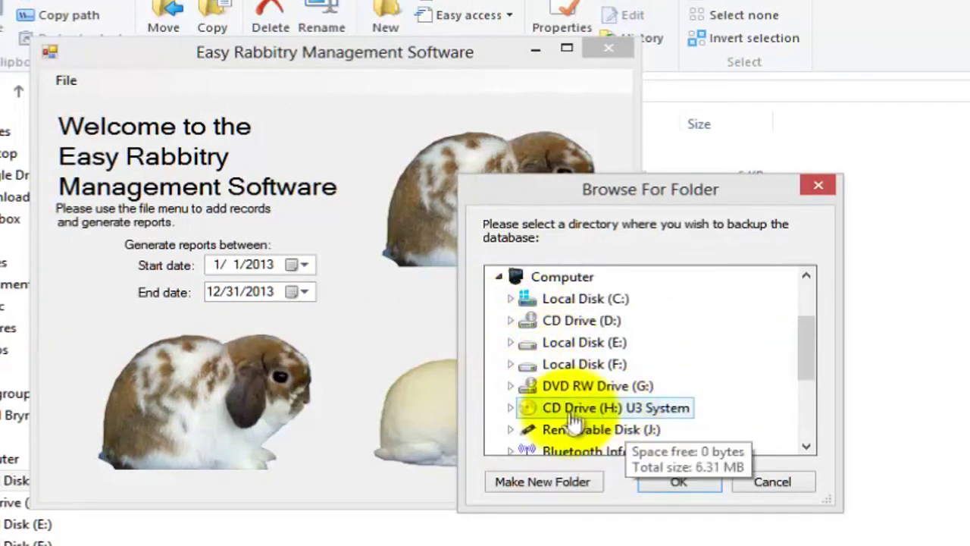
{"action": "double_click", "coordinate": [557, 431]}
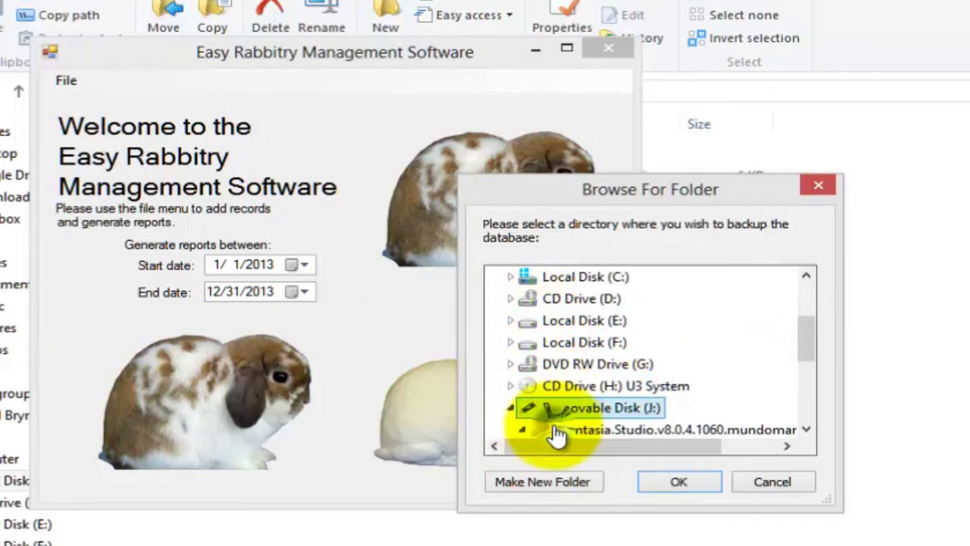
{"action": "left_click", "coordinate": [695, 485]}
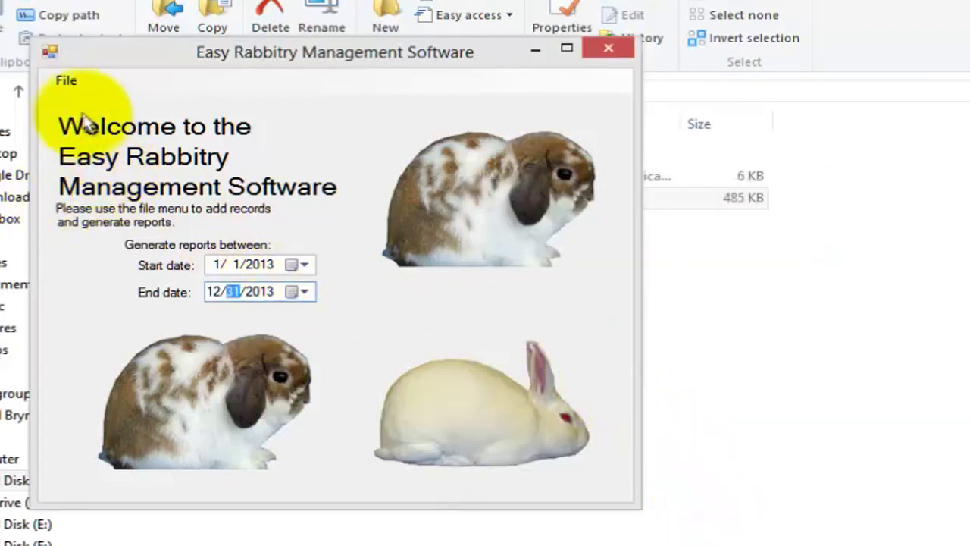
Step: Import the backup from the ABC Rabbitry folder on Removable Disk (J:)
{"action": "left_click", "coordinate": [65, 83]}
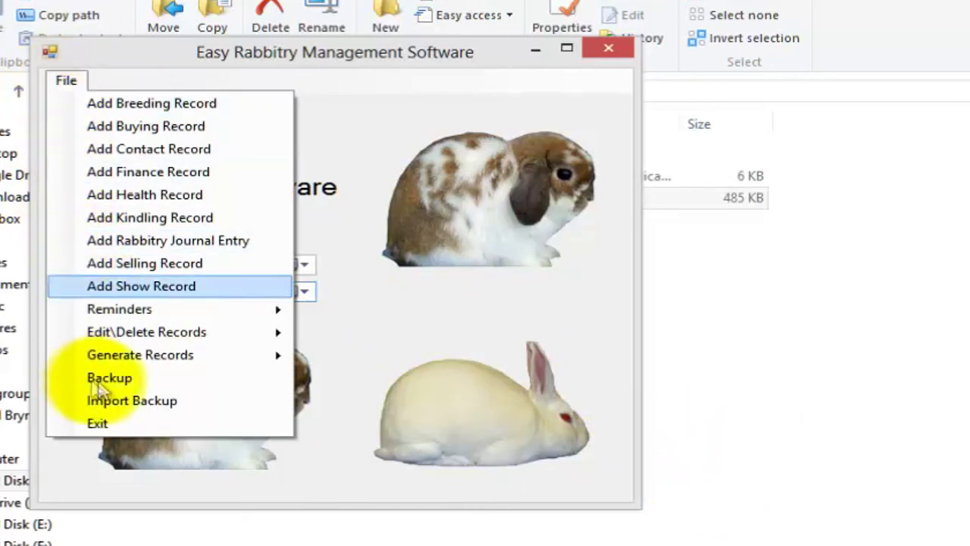
{"action": "left_click", "coordinate": [161, 404]}
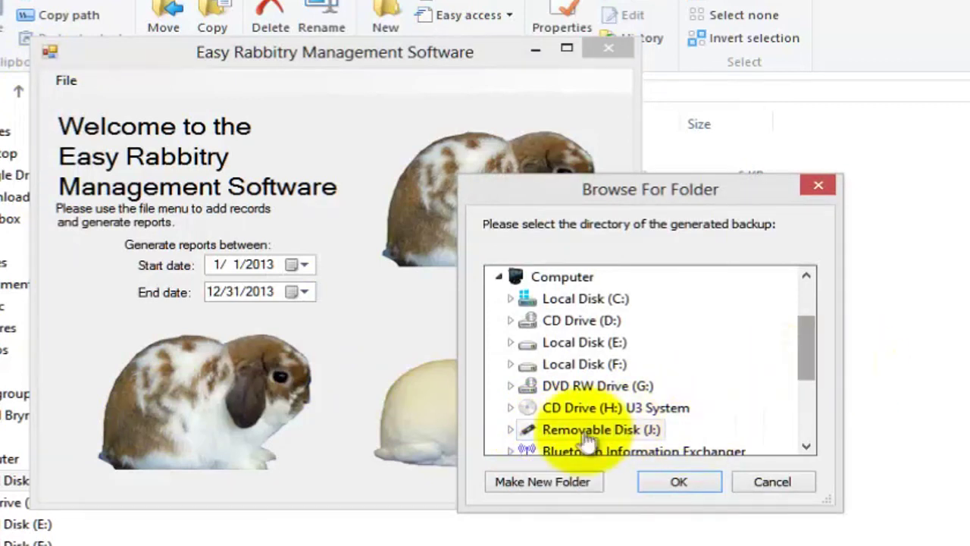
{"action": "left_click", "coordinate": [510, 429]}
{"action": "left_click", "coordinate": [578, 389]}
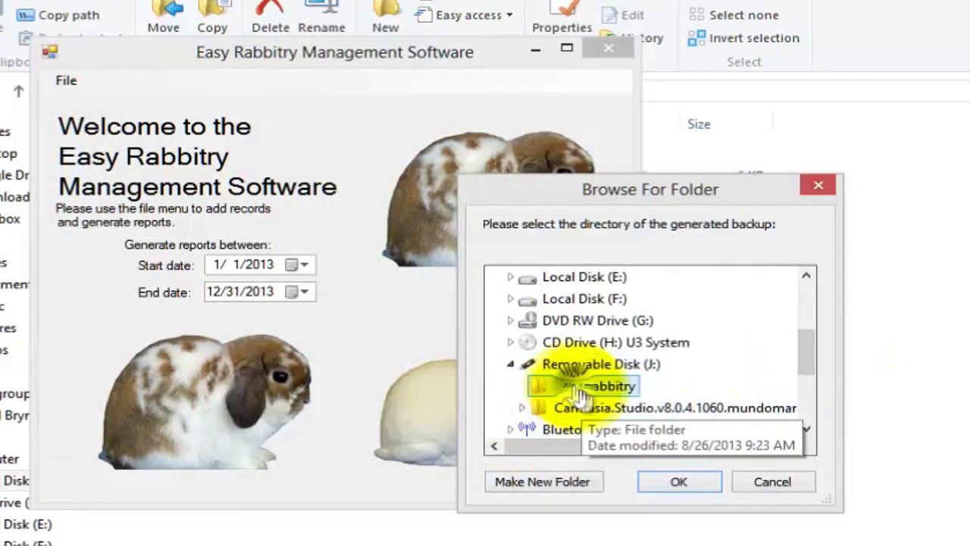
{"action": "left_click", "coordinate": [695, 485]}
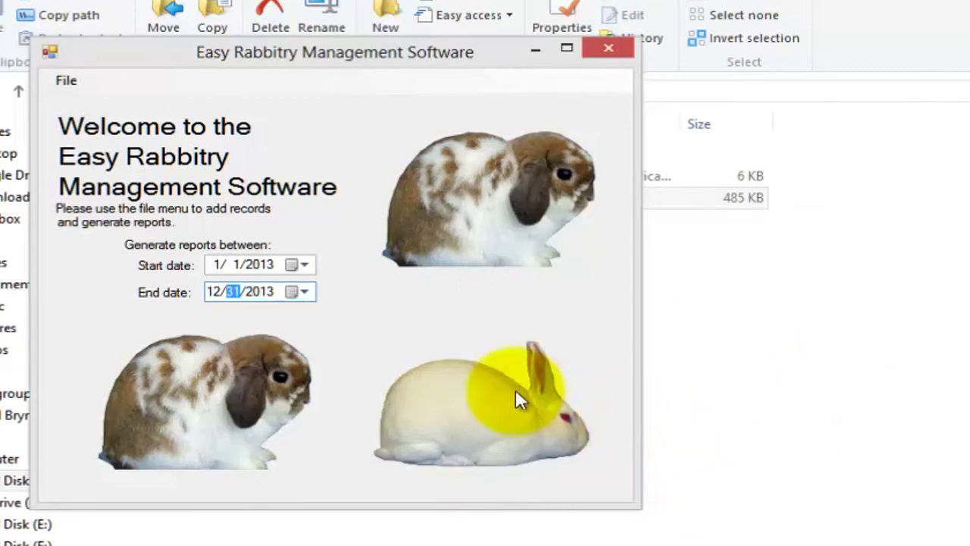